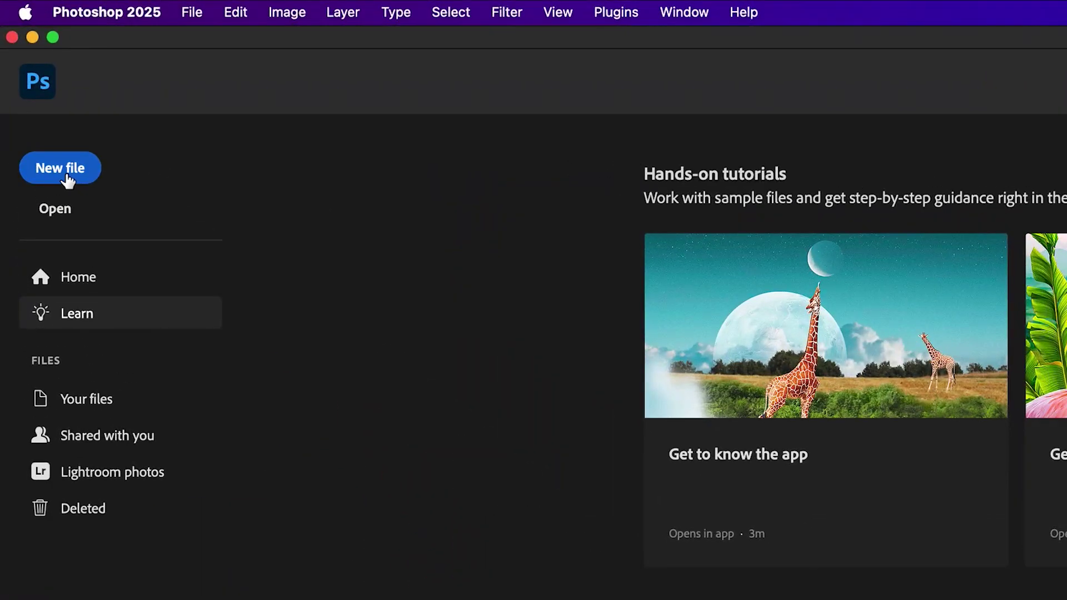
# - Start a new document and enter a width of 5000 px
pyautogui.click(68, 181)
pyautogui.doubleClick(867, 240)
pyautogui.write('5000')
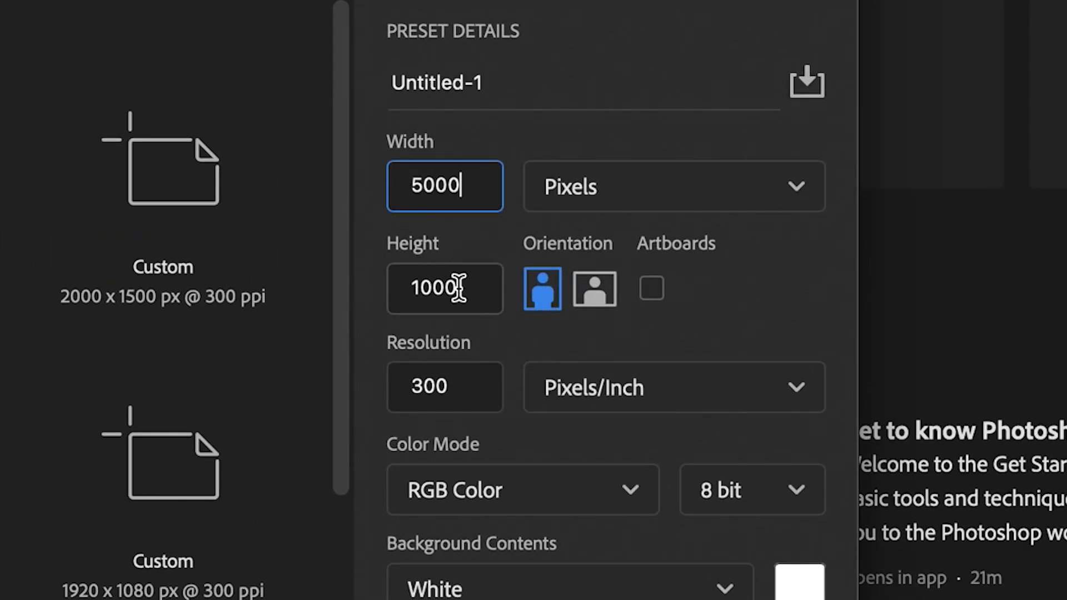
pyautogui.press('Tab')
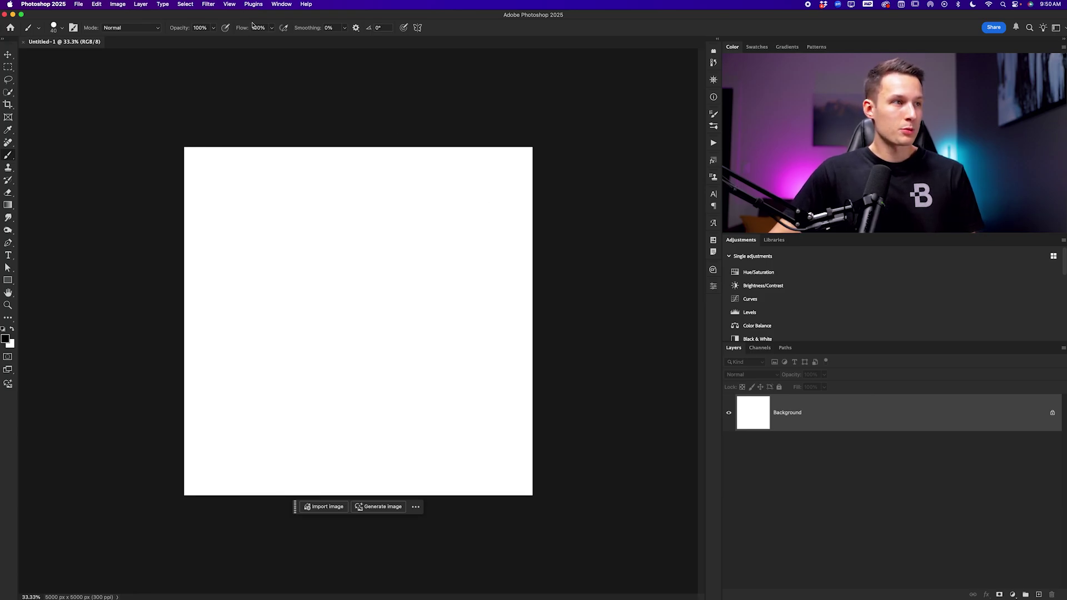
# - Open View > Guides > New Guide Layout, turning Rows on and Margin off
pyautogui.click(229, 4)
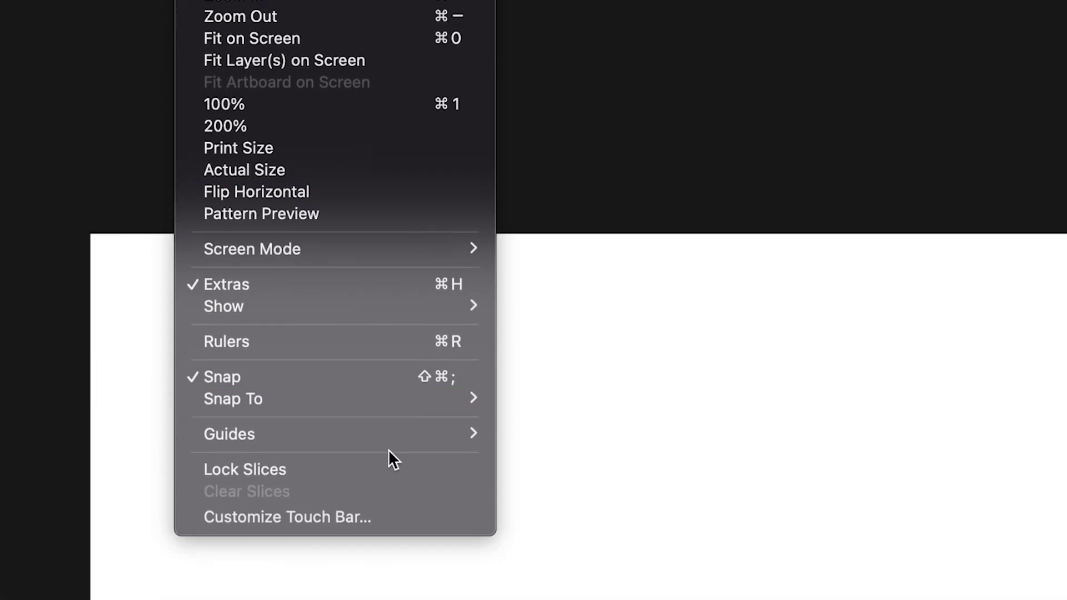
pyautogui.moveTo(388, 444)
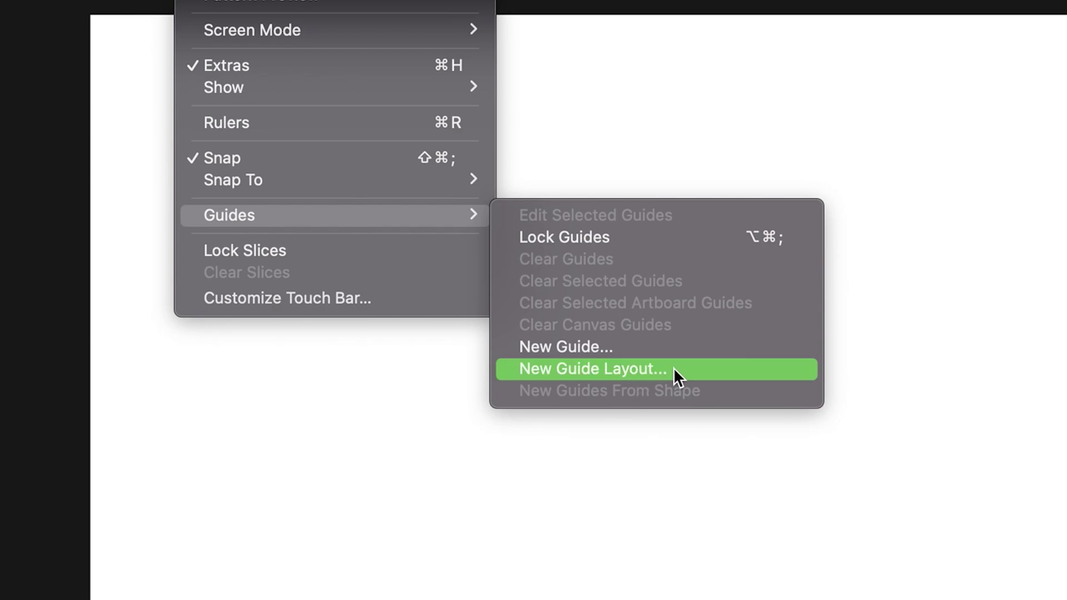
pyautogui.click(674, 370)
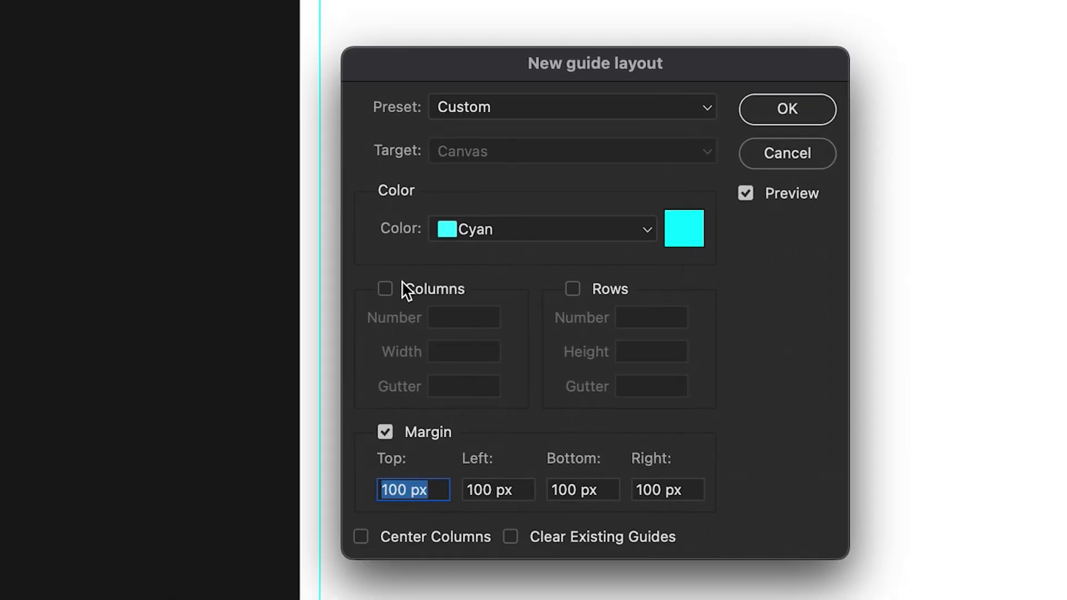
pyautogui.click(572, 290)
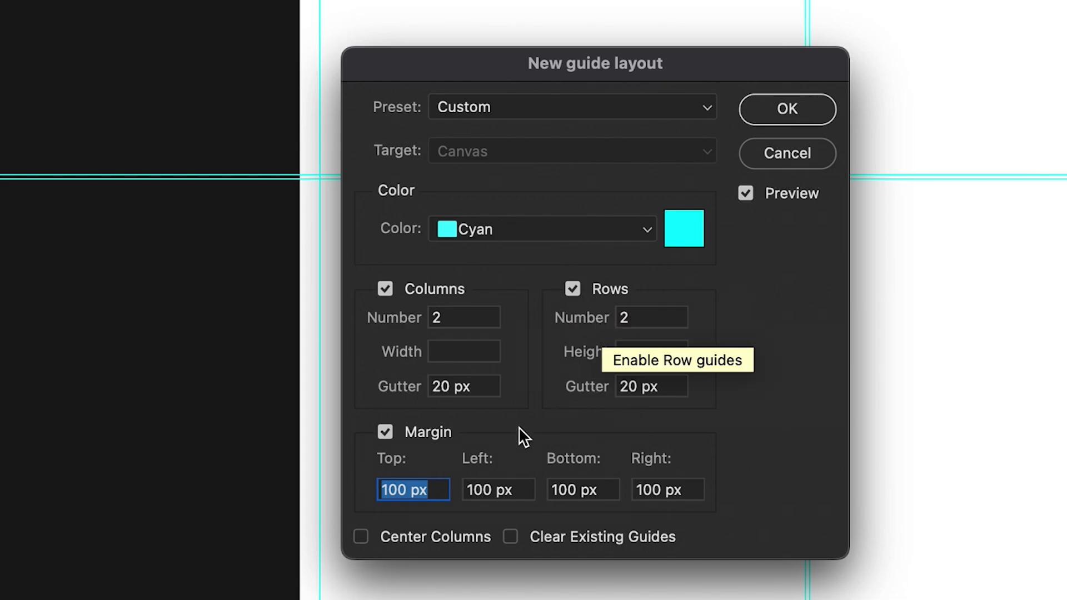
pyautogui.click(386, 434)
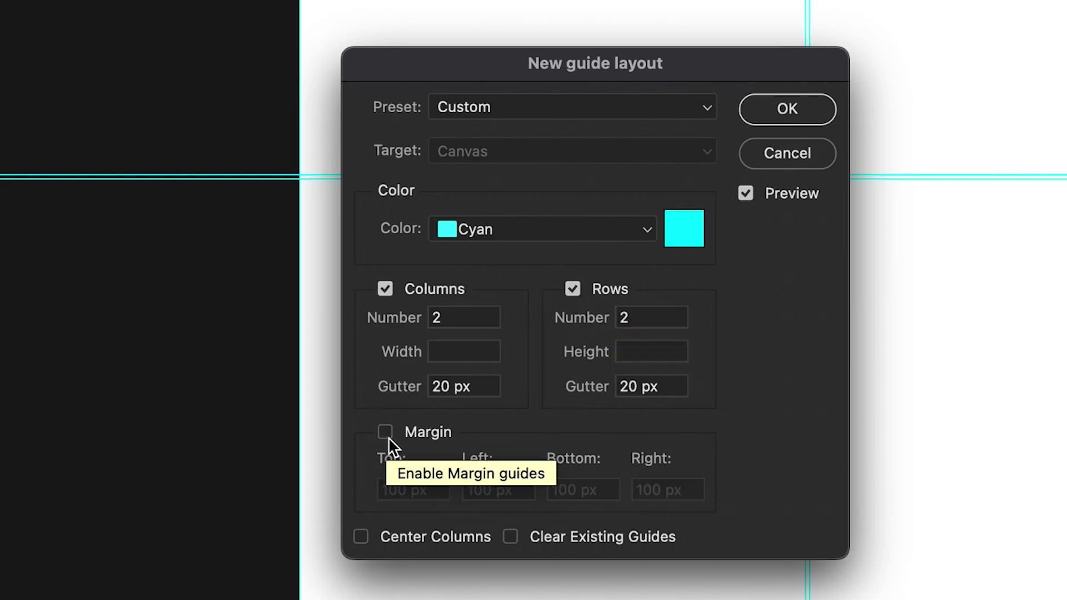
# - Set 3 columns and 3 rows, with 100 px row and column gutters
pyautogui.click(462, 317)
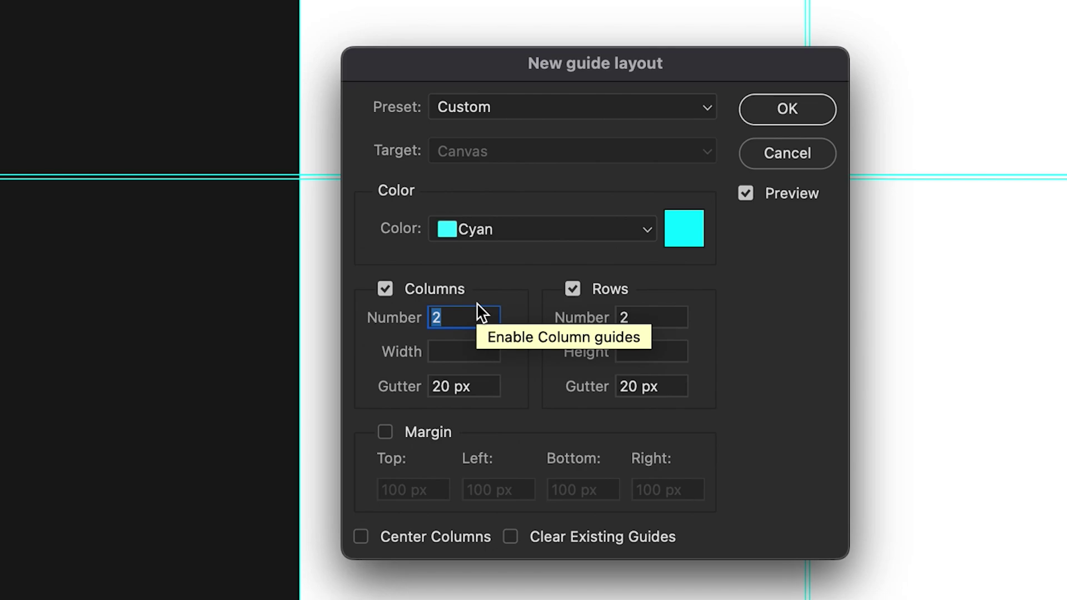
pyautogui.write('3')
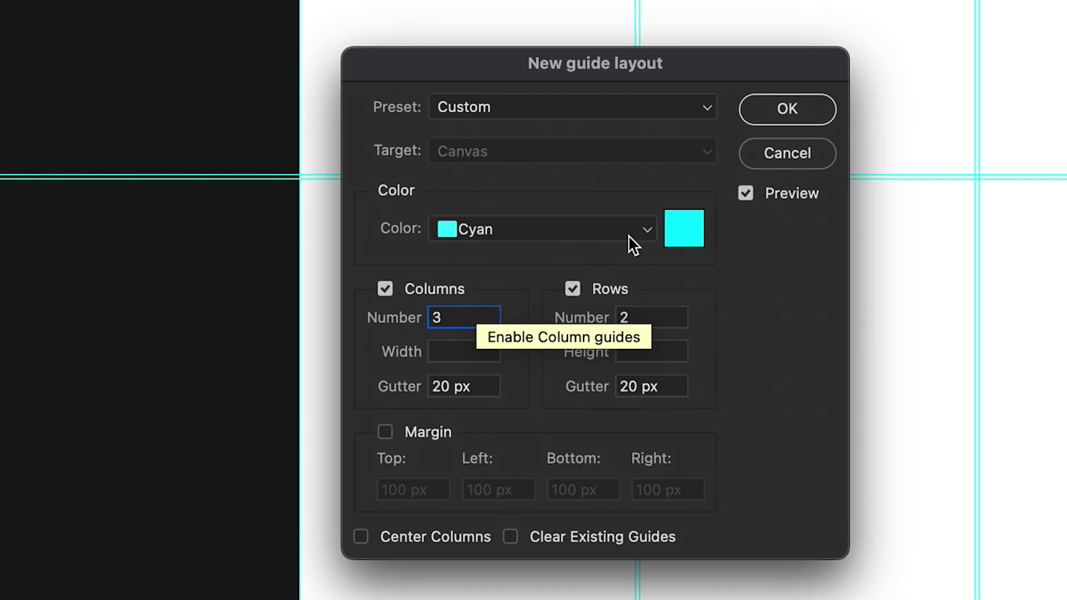
pyautogui.click(615, 317)
pyautogui.write('3')
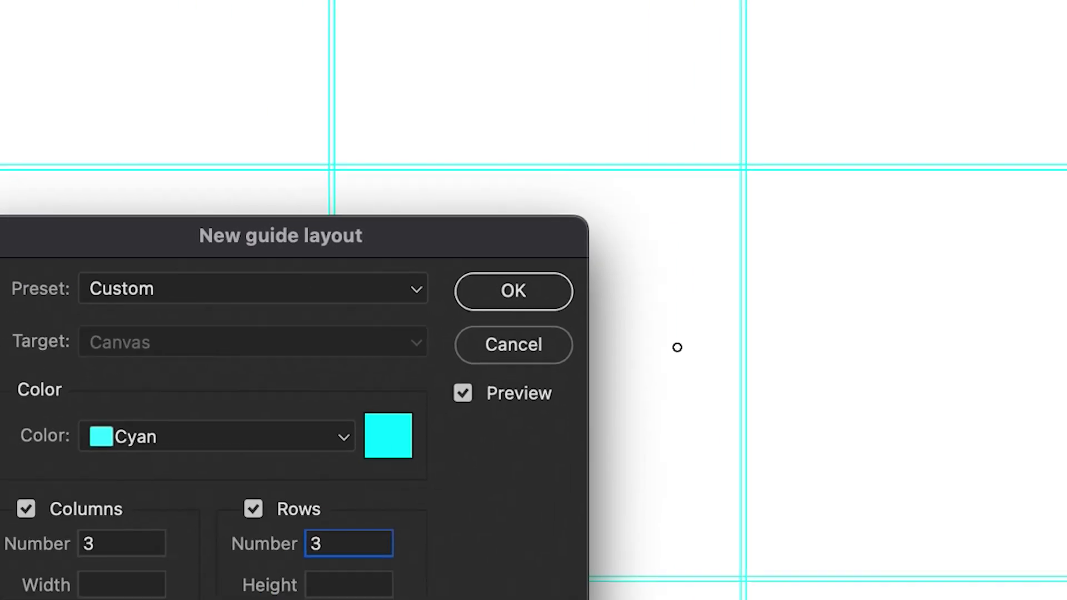
pyautogui.click(622, 389)
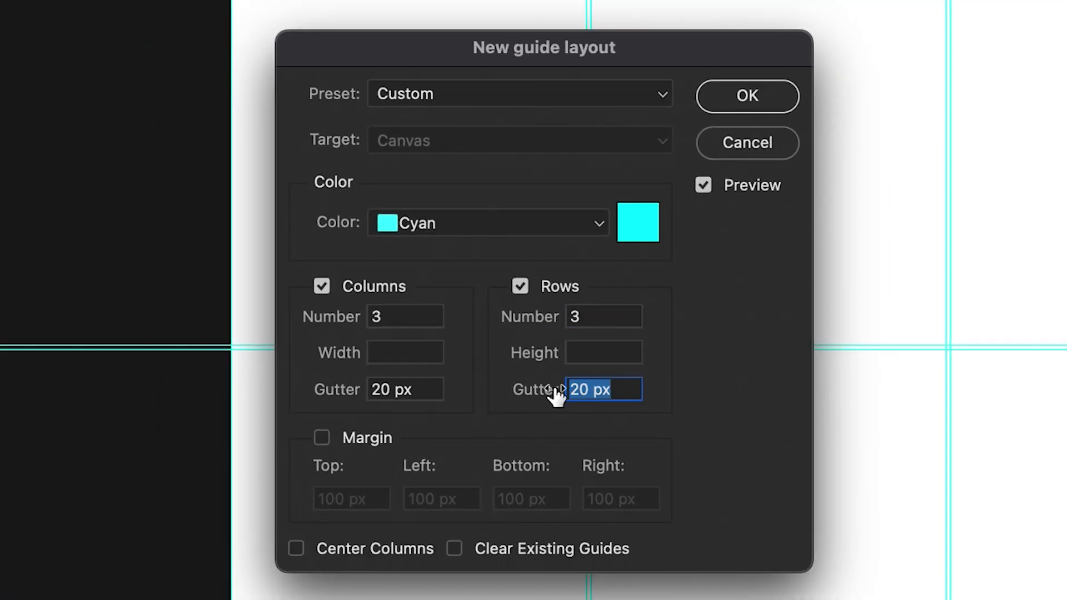
pyautogui.write('100')
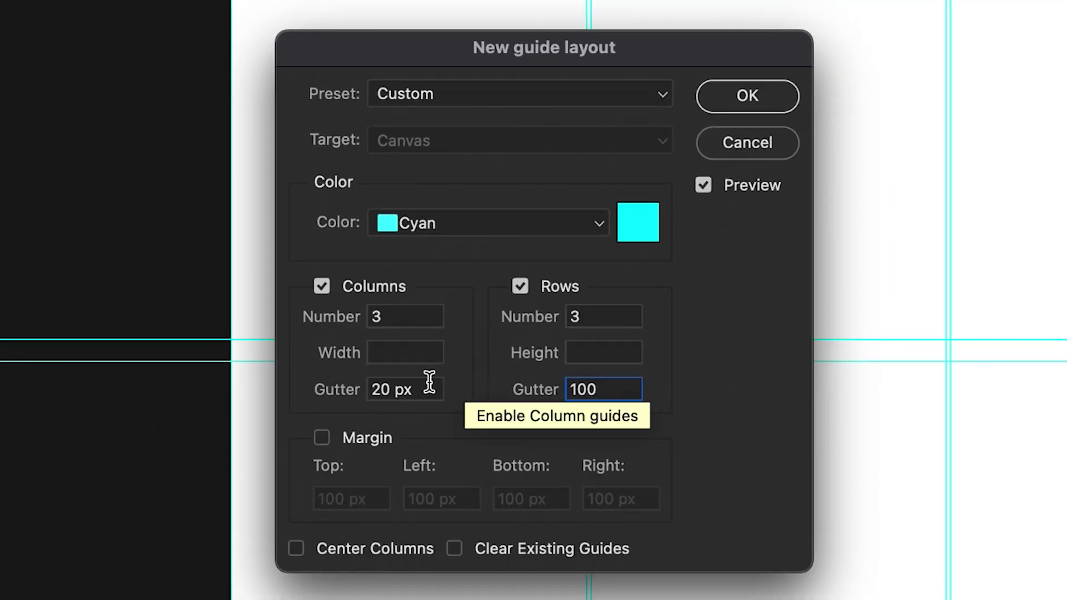
pyautogui.click(357, 388)
pyautogui.write('100')
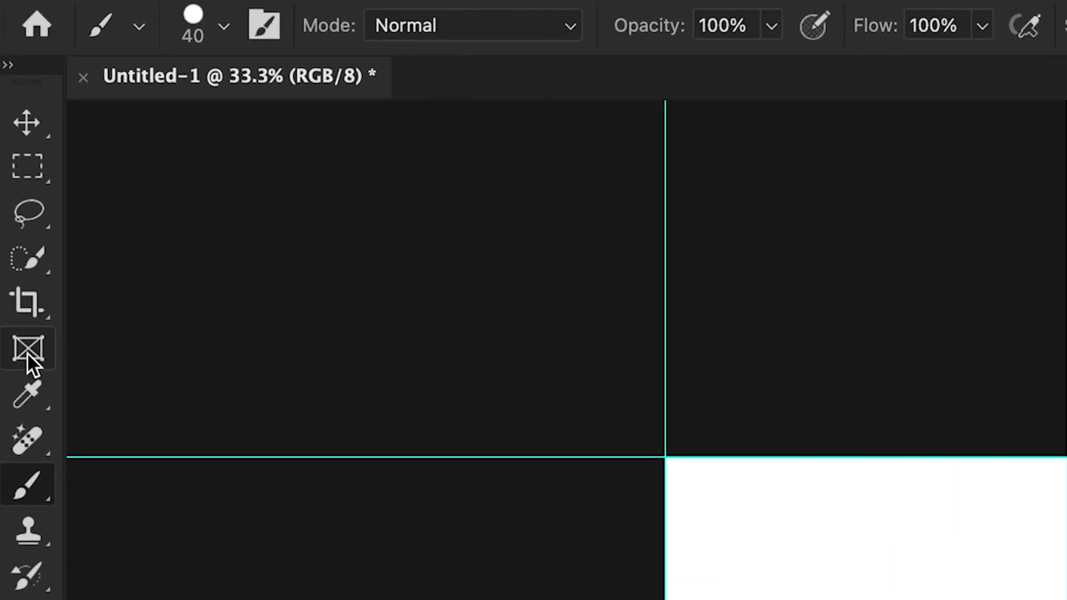
# - Switch to the Frame tool, confirm View > Snap is enabled, and zoom in to 50%
pyautogui.click(17, 230)
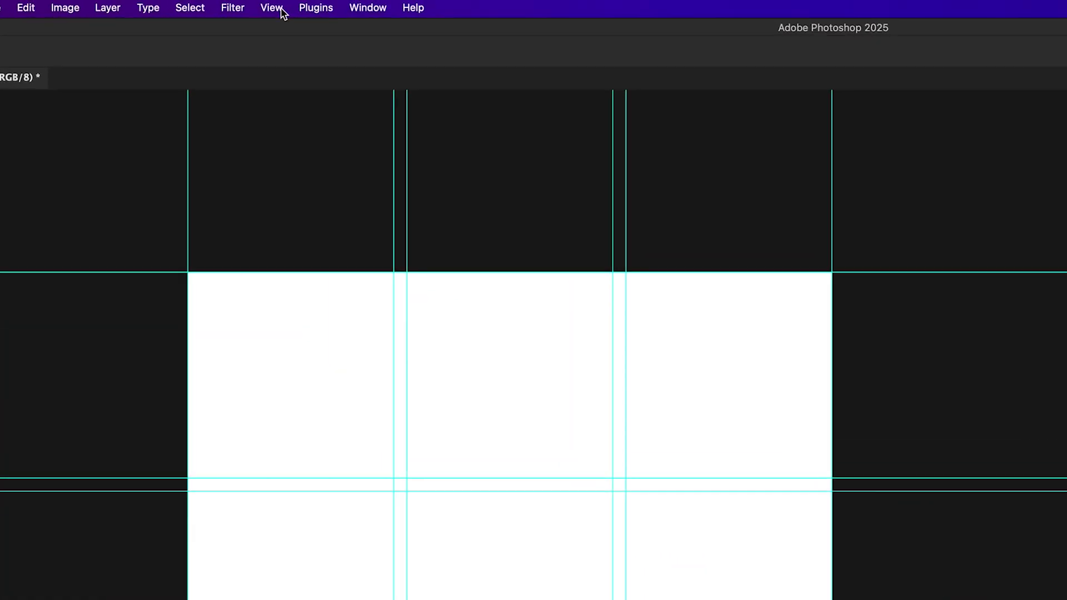
pyautogui.click(282, 12)
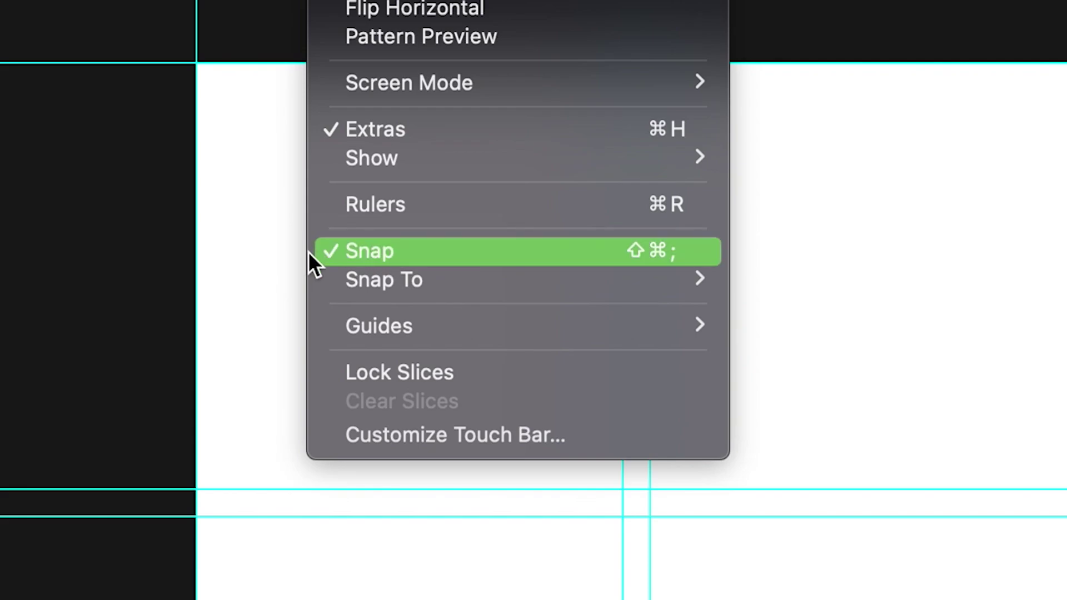
pyautogui.moveTo(389, 280)
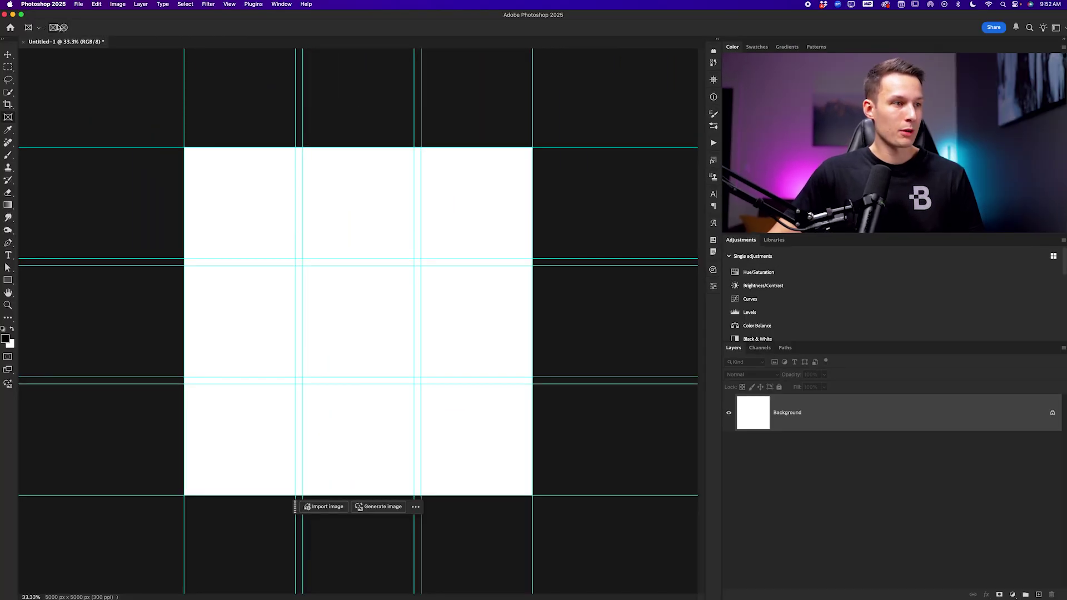
pyautogui.press('super+equal')
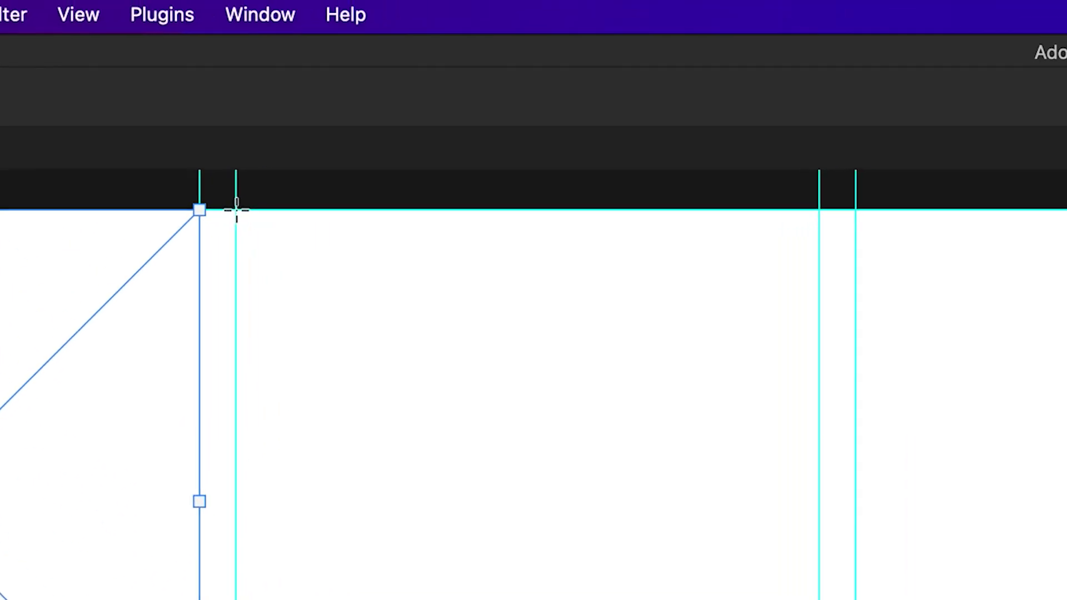
# - Draw placeholder frames in the remaining grid cells, undoing an accidental shortening of Frame 9
pyautogui.moveTo(237, 210); pyautogui.dragTo(818, 599)
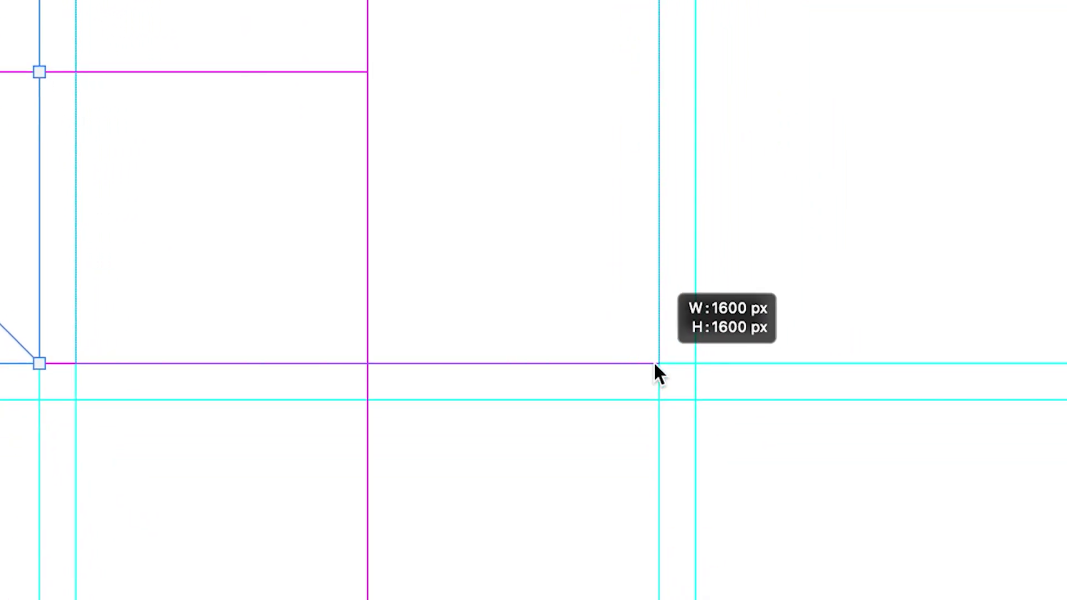
pyautogui.moveTo(653, 361); pyautogui.dragTo(653, 361)
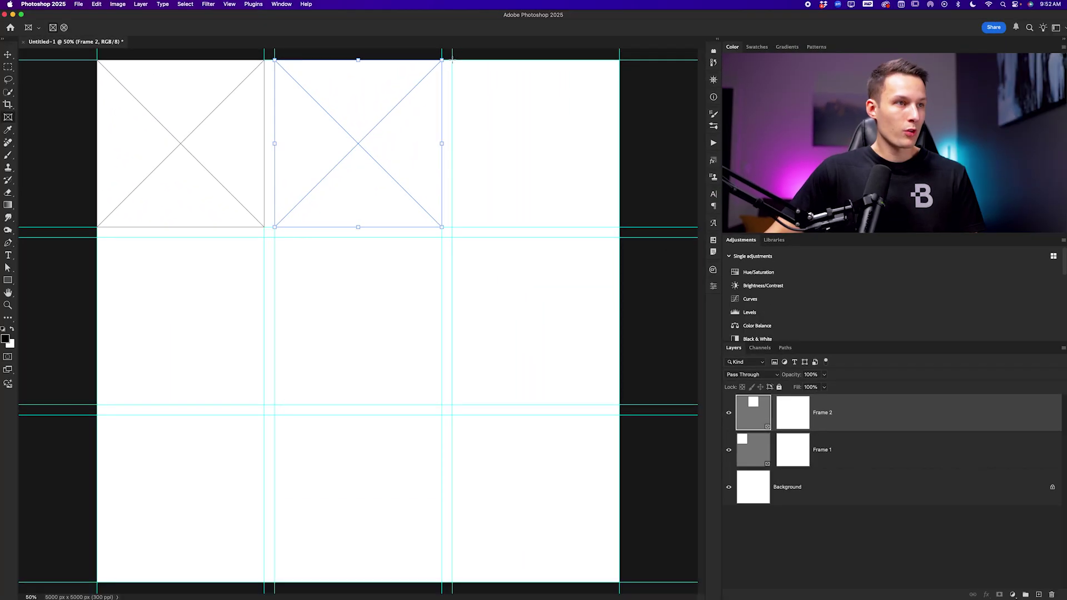
pyautogui.moveTo(547, 175); pyautogui.dragTo(621, 227)
pyautogui.moveTo(464, 241); pyautogui.dragTo(621, 400)
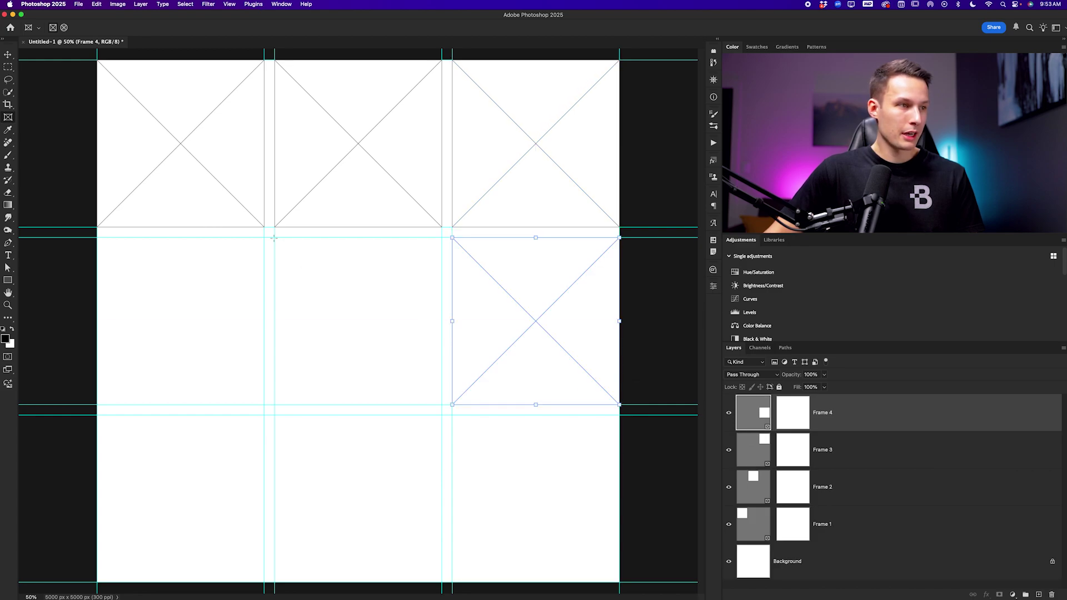
pyautogui.moveTo(283, 248); pyautogui.dragTo(442, 405)
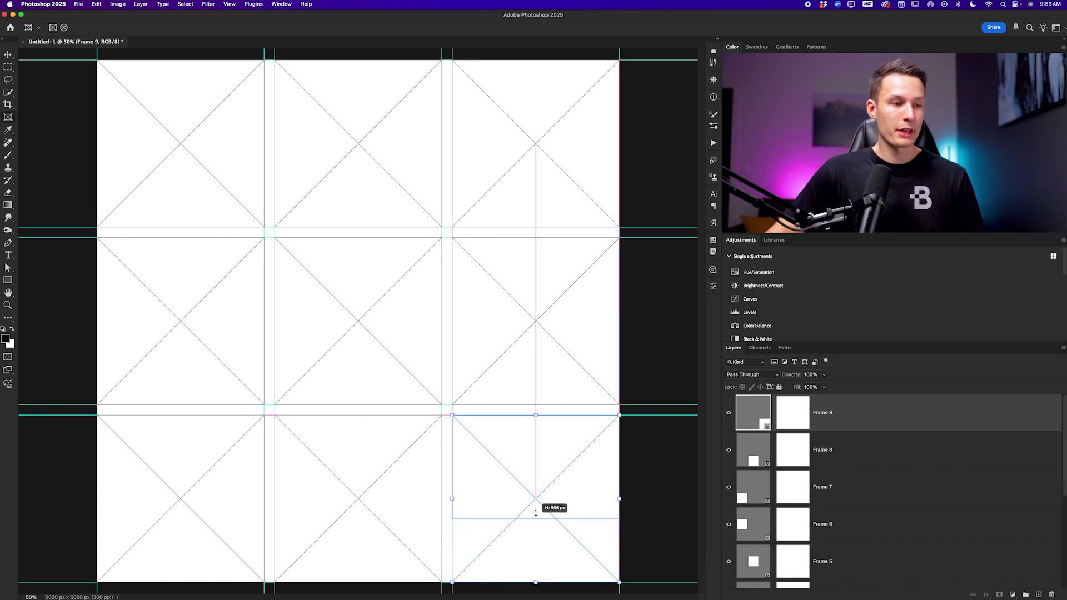
pyautogui.moveTo(535, 513); pyautogui.dragTo(536, 494)
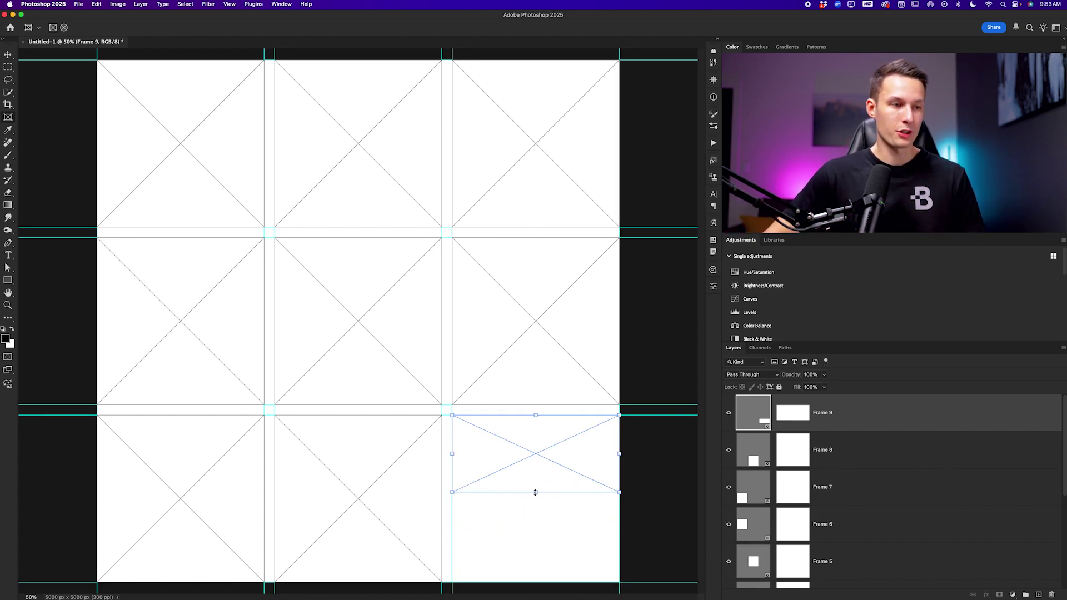
pyautogui.press('super+z')
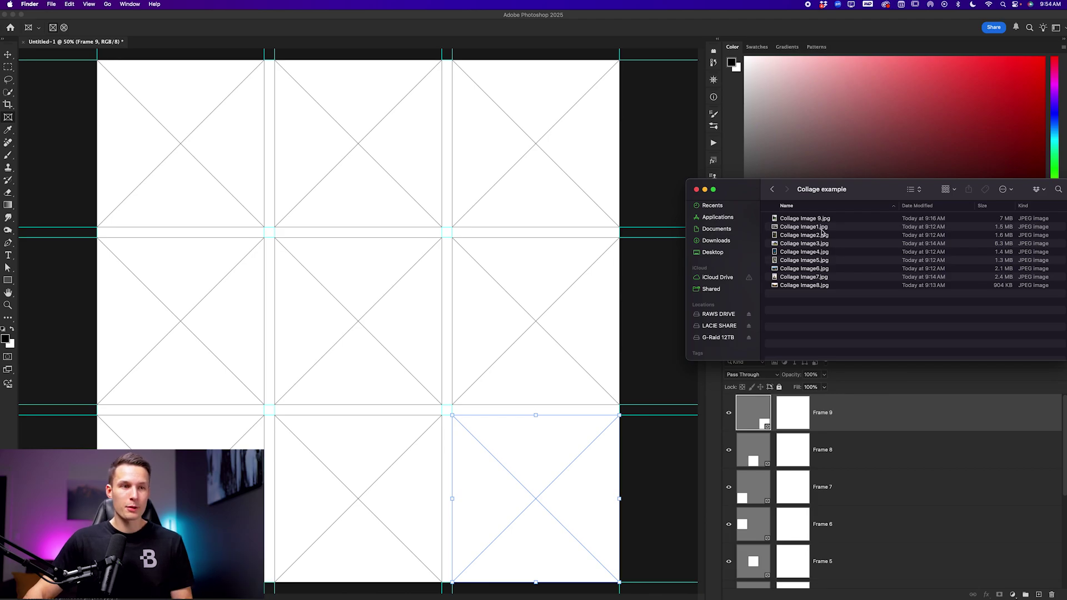
# - Drop Collage Image1.jpg into the top-left frame and Collage Image2.jpg into the top-middle frame
pyautogui.click(823, 230)
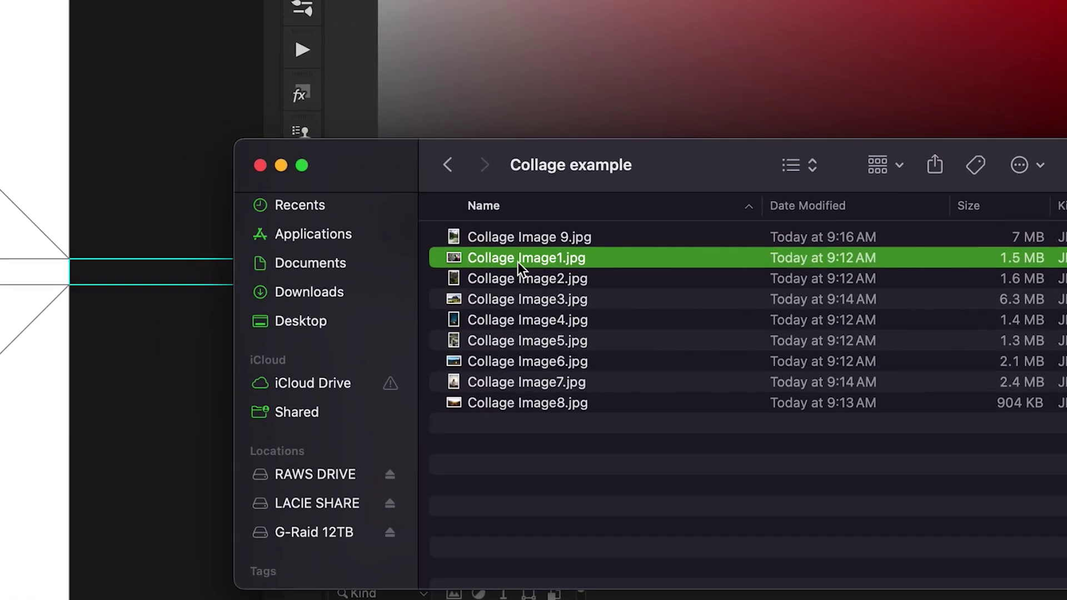
pyautogui.moveTo(396, 236); pyautogui.dragTo(348, 276)
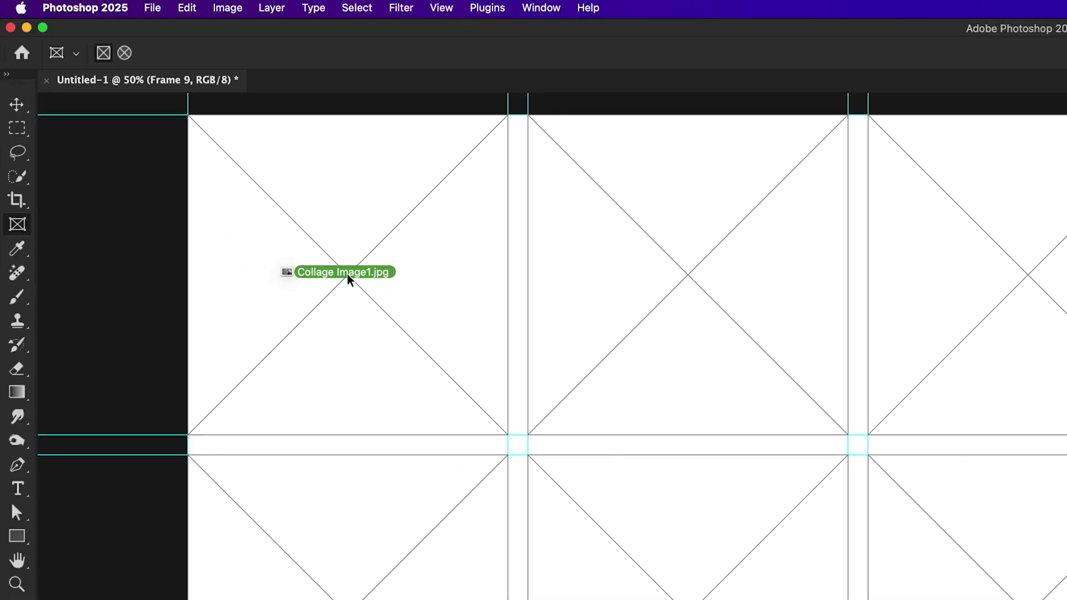
pyautogui.moveTo(349, 280); pyautogui.dragTo(349, 279)
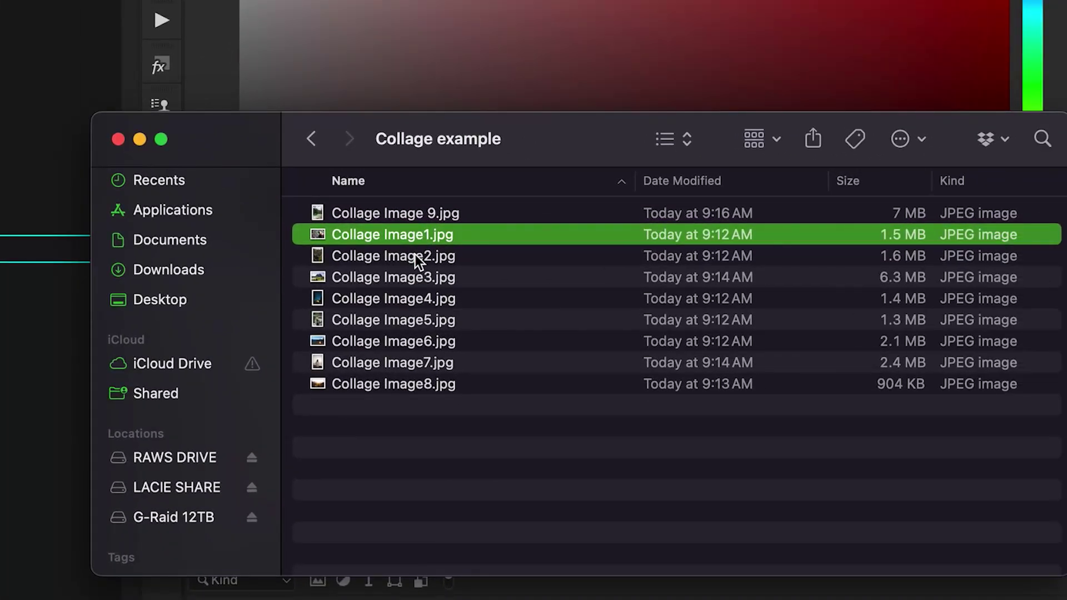
pyautogui.click(438, 255)
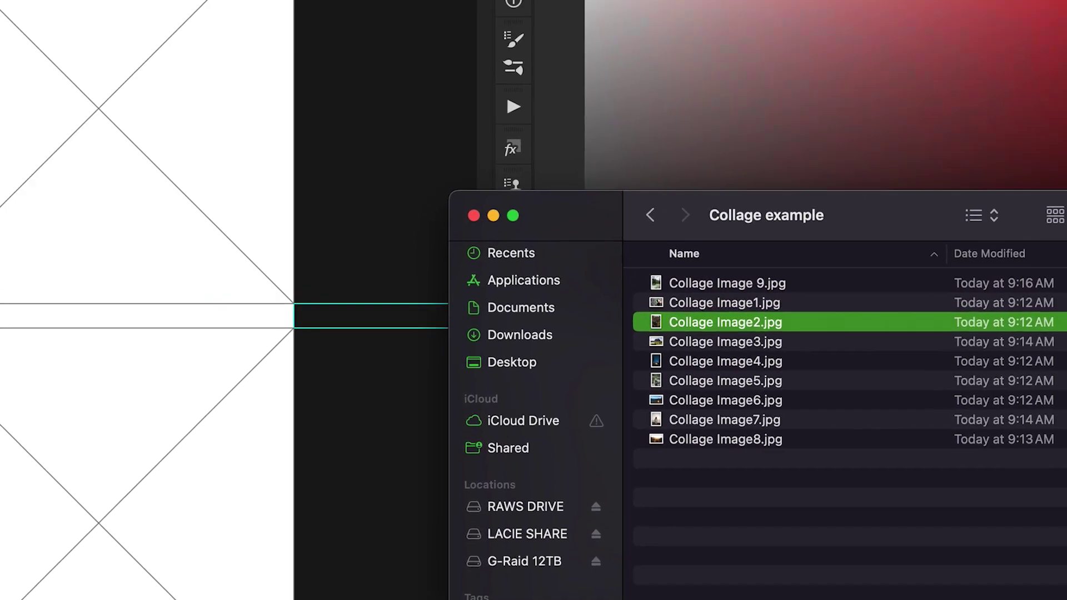
pyautogui.moveTo(438, 257); pyautogui.dragTo(525, 291)
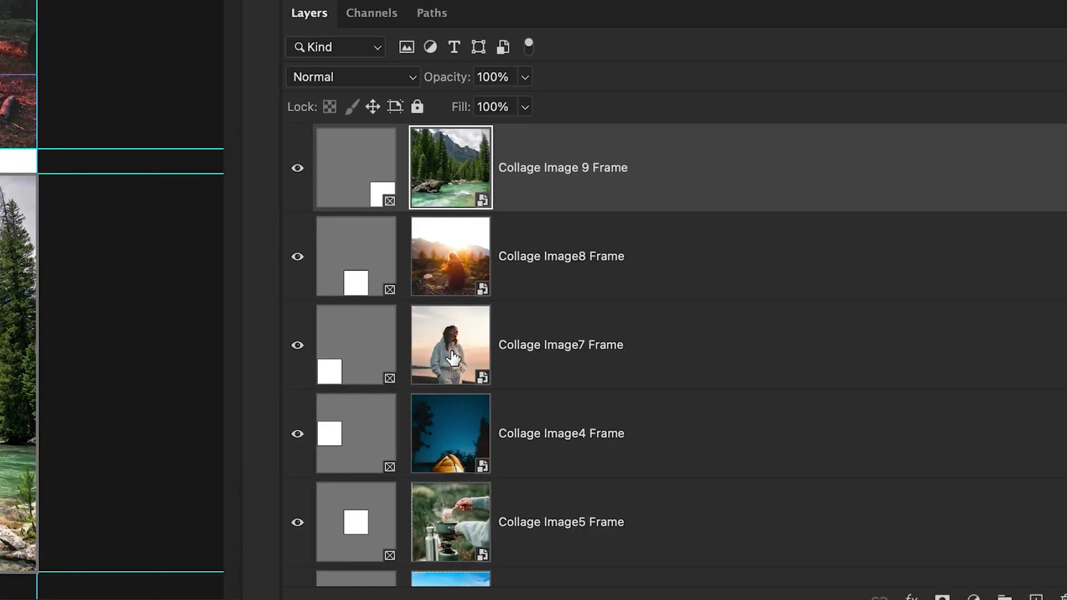
# - Shift the woman photo upward inside the Collage Image7 Frame
pyautogui.click(452, 356)
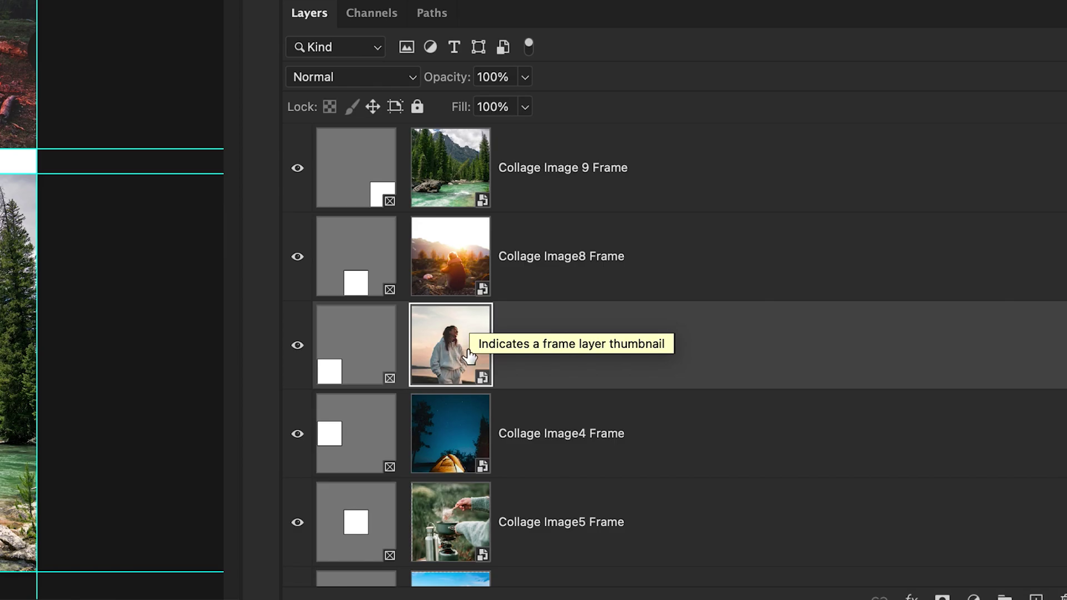
pyautogui.press('v')
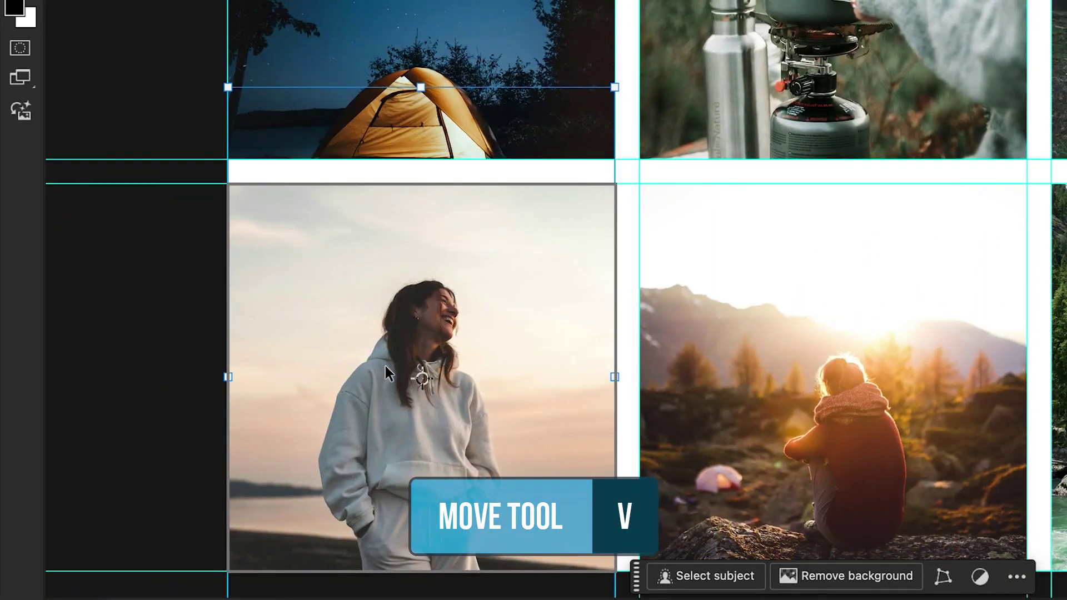
pyautogui.moveTo(443, 381); pyautogui.dragTo(464, 313)
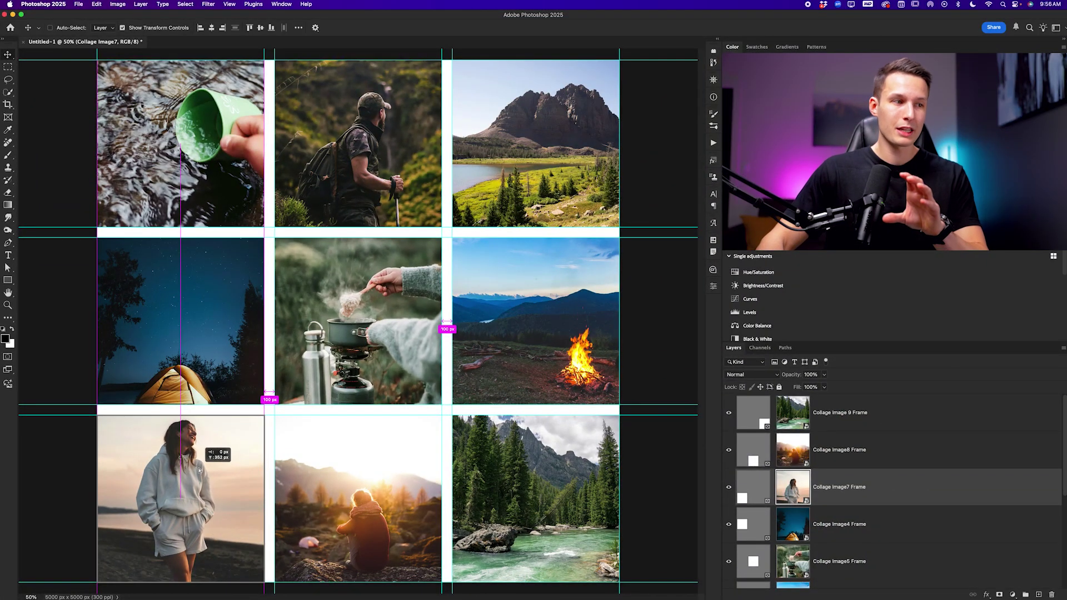
pyautogui.moveTo(199, 470); pyautogui.dragTo(198, 472)
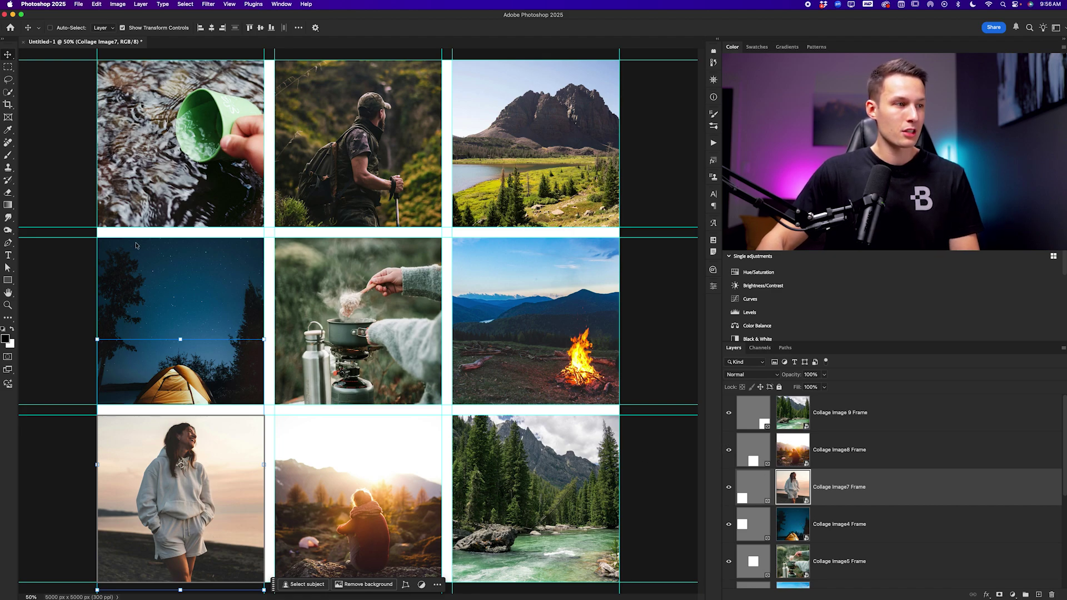
# - Shift the night tent photo upward inside the Collage Image4 Frame
pyautogui.click(793, 520)
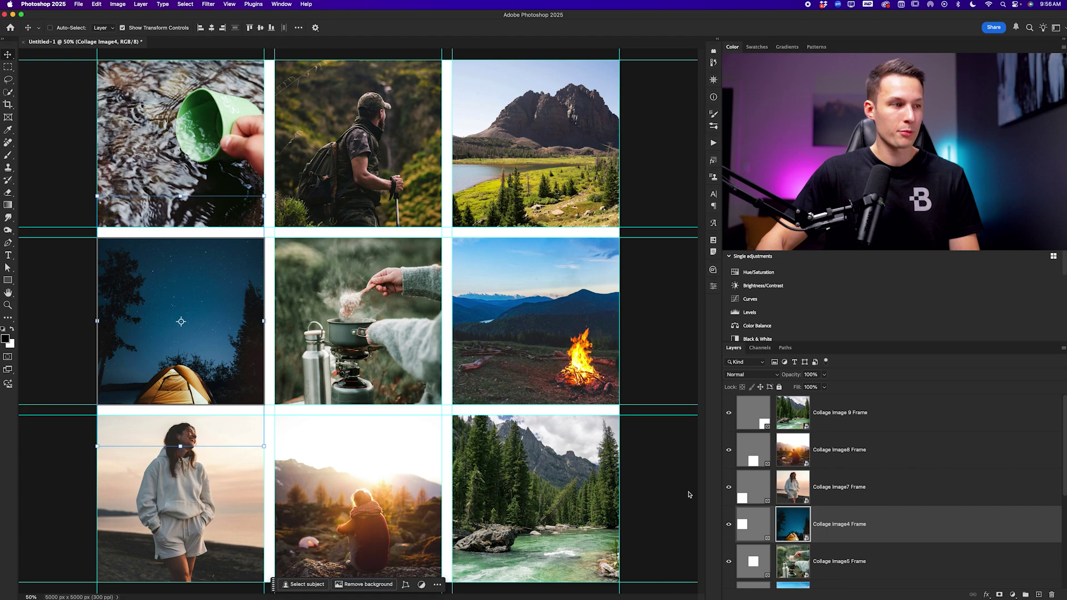
pyautogui.moveTo(218, 372); pyautogui.dragTo(219, 343)
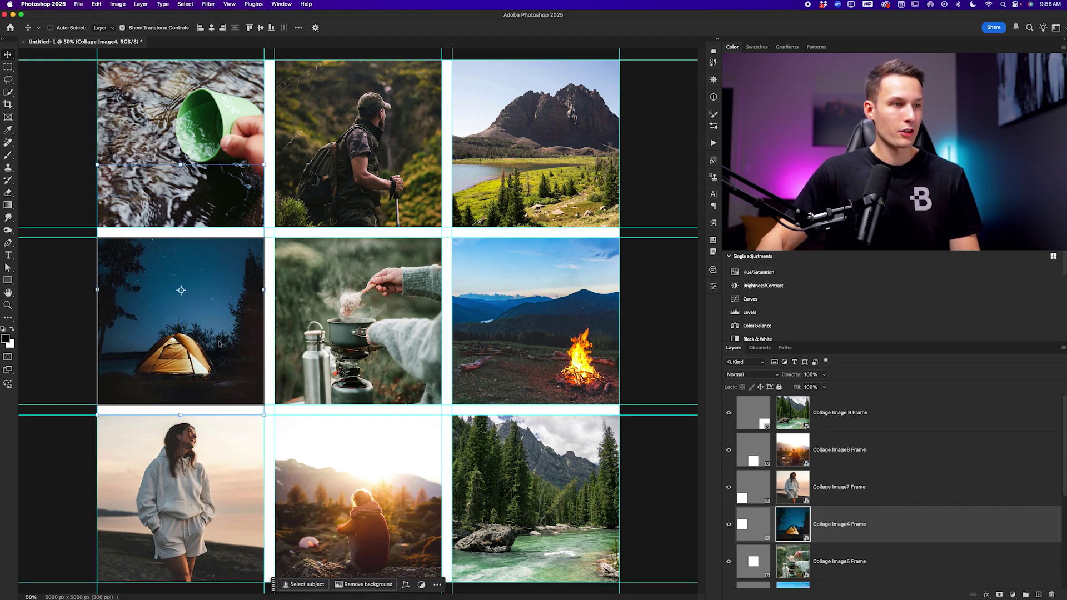
pyautogui.press('b')
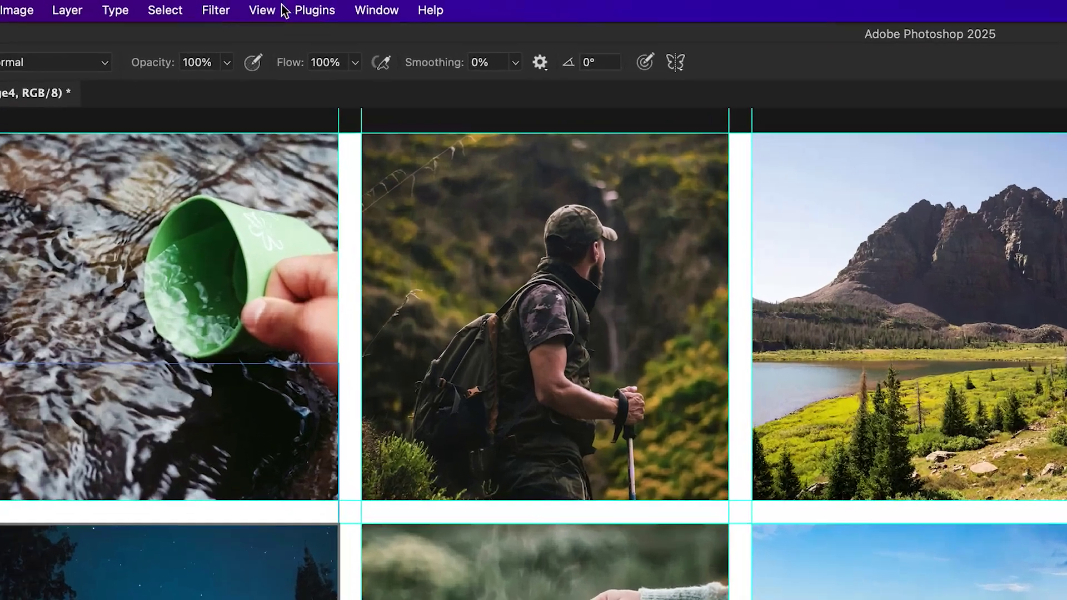
# - Clear all guides with View > Guides > Clear Guides and zoom out to the whole collage
pyautogui.click(229, 4)
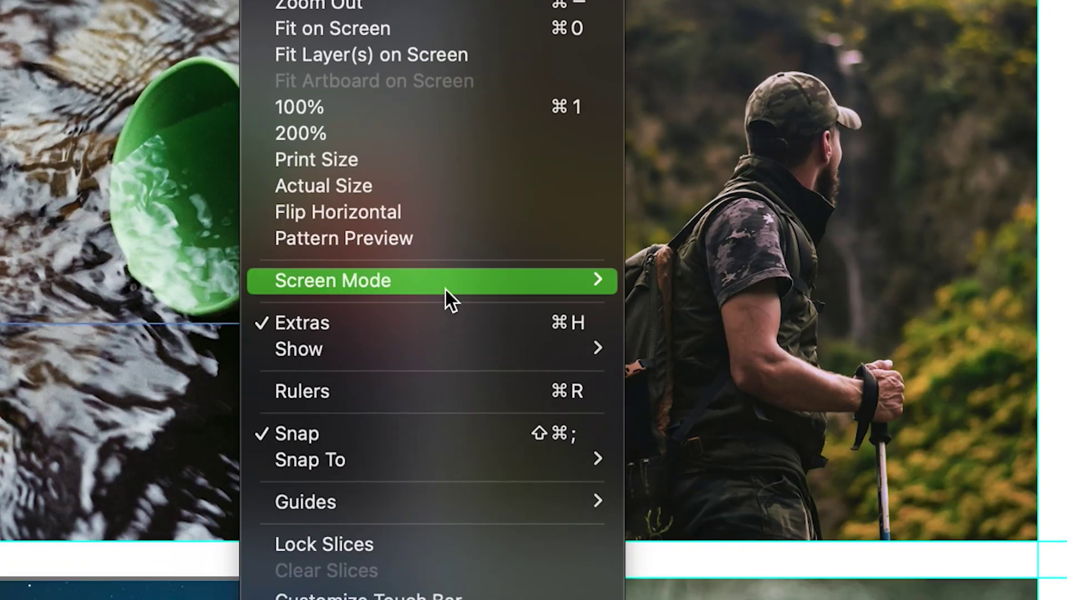
pyautogui.moveTo(275, 218)
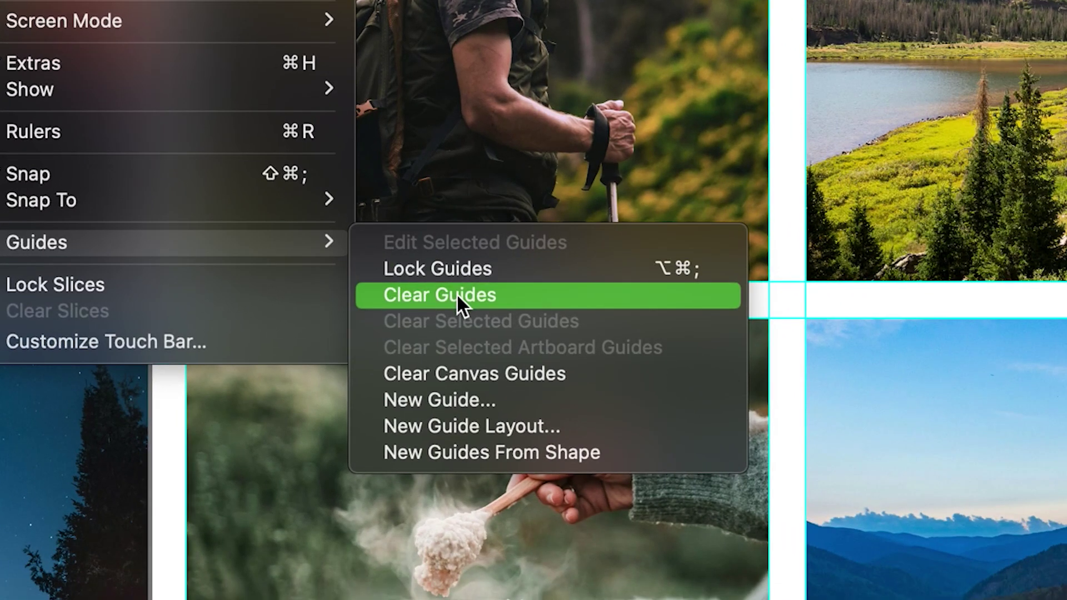
pyautogui.click(708, 408)
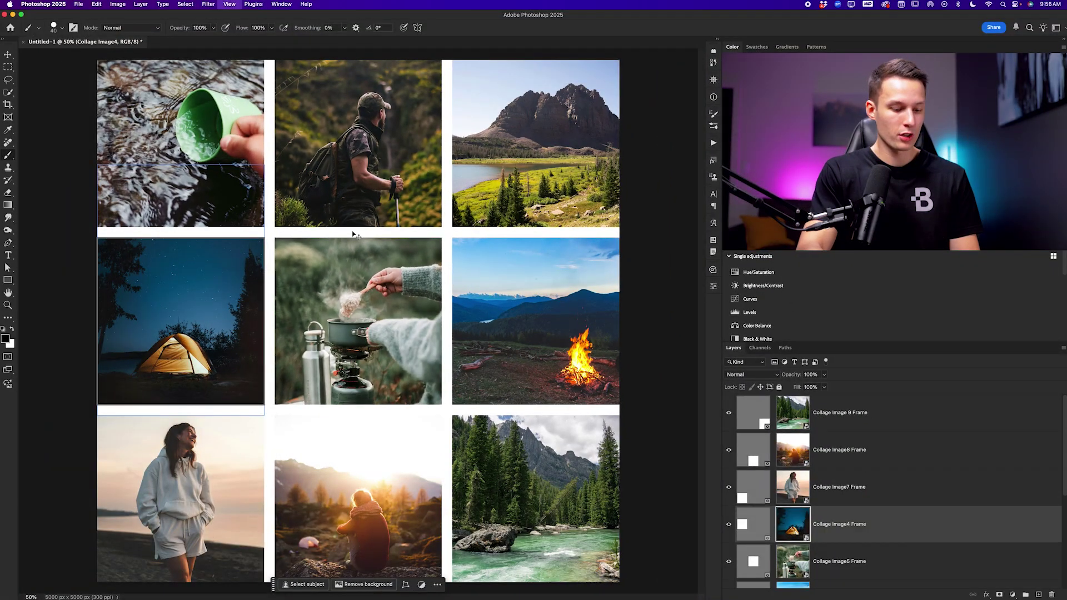
pyautogui.press('super+minus')
pyautogui.hotkey('alt', '[')
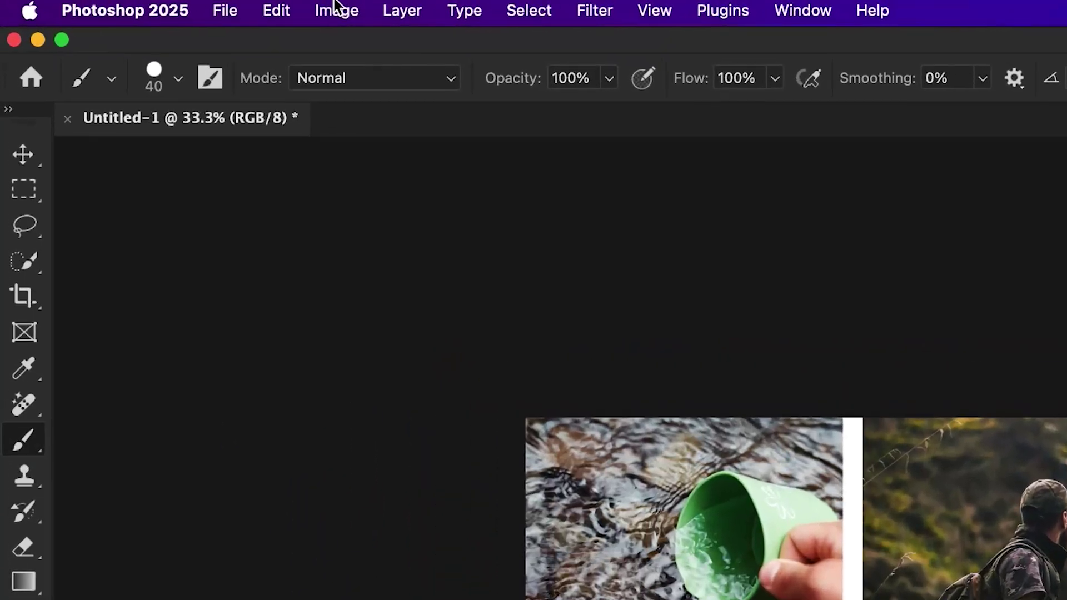
# - Enlarge the canvas by a relative 200 px in width and height with a white extension
pyautogui.click(118, 3)
pyautogui.click(420, 215)
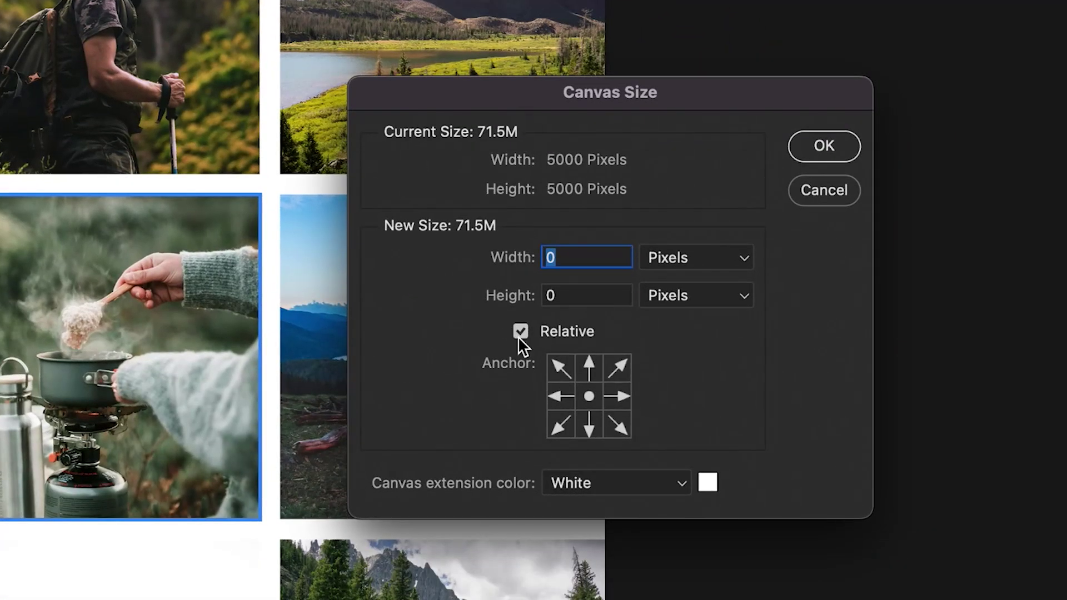
pyautogui.click(521, 332)
pyautogui.click(521, 333)
pyautogui.write('200')
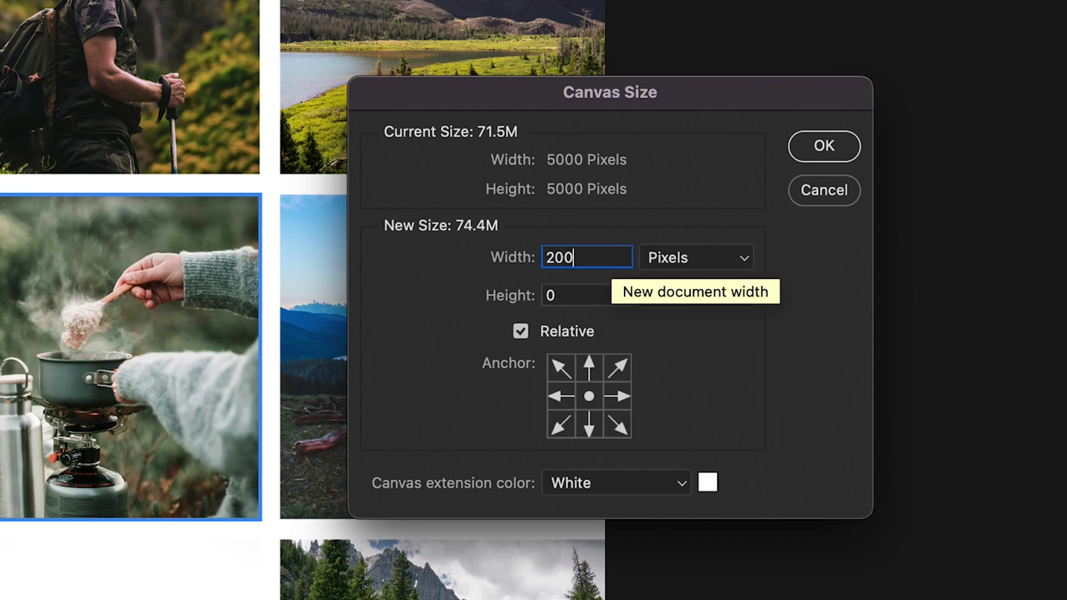
pyautogui.click(590, 293)
pyautogui.write('200')
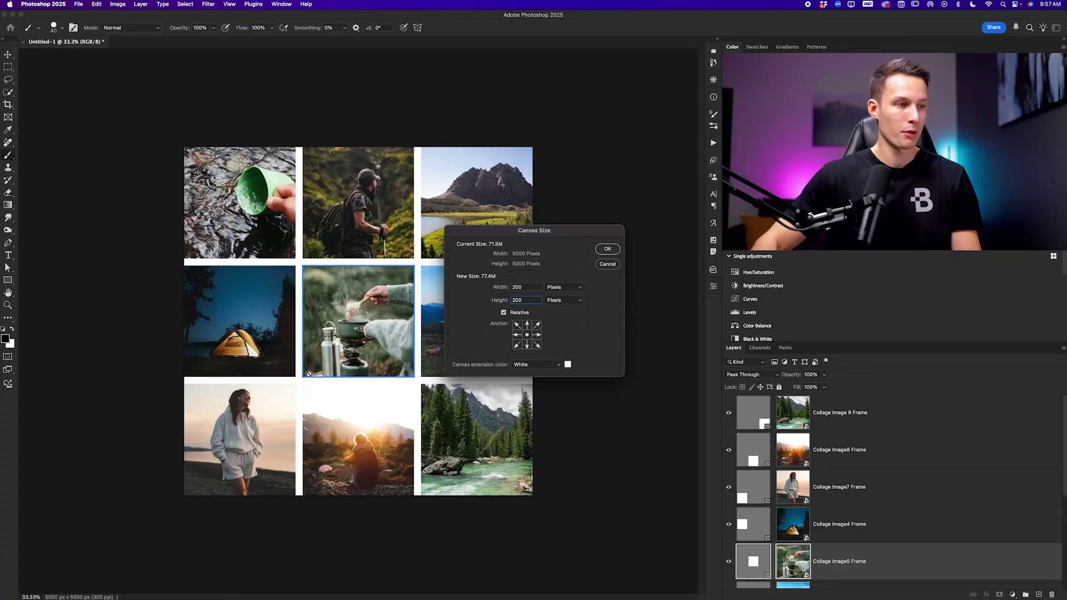
pyautogui.click(607, 249)
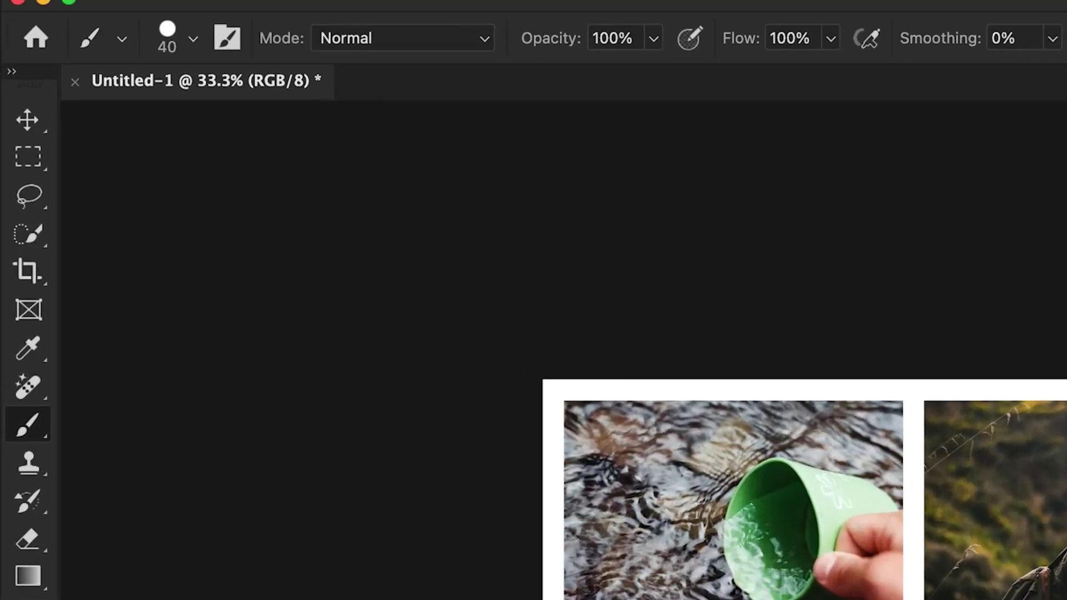
pyautogui.click(293, 17)
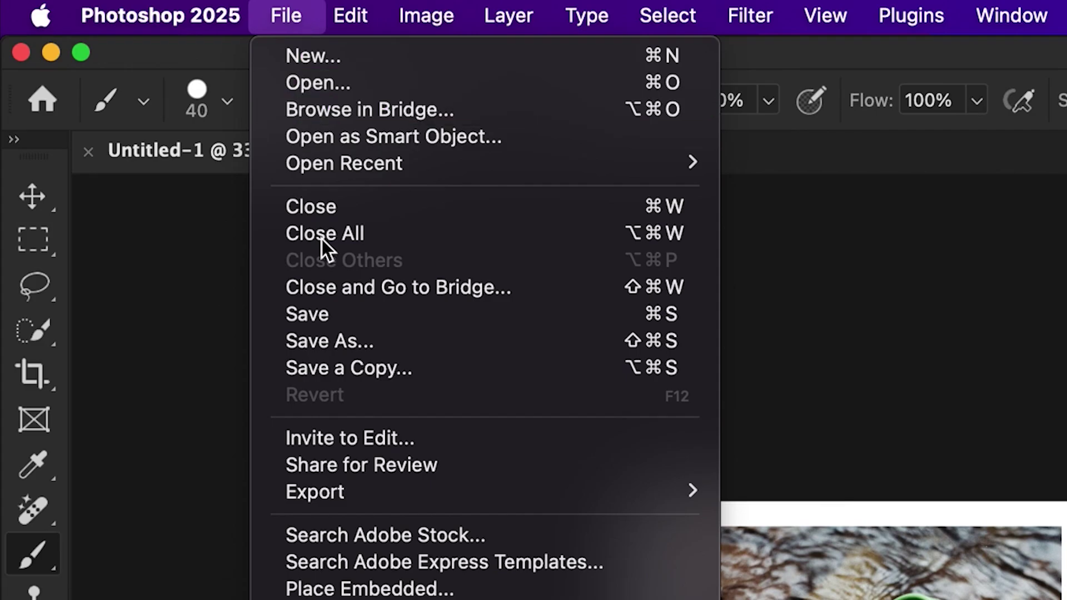